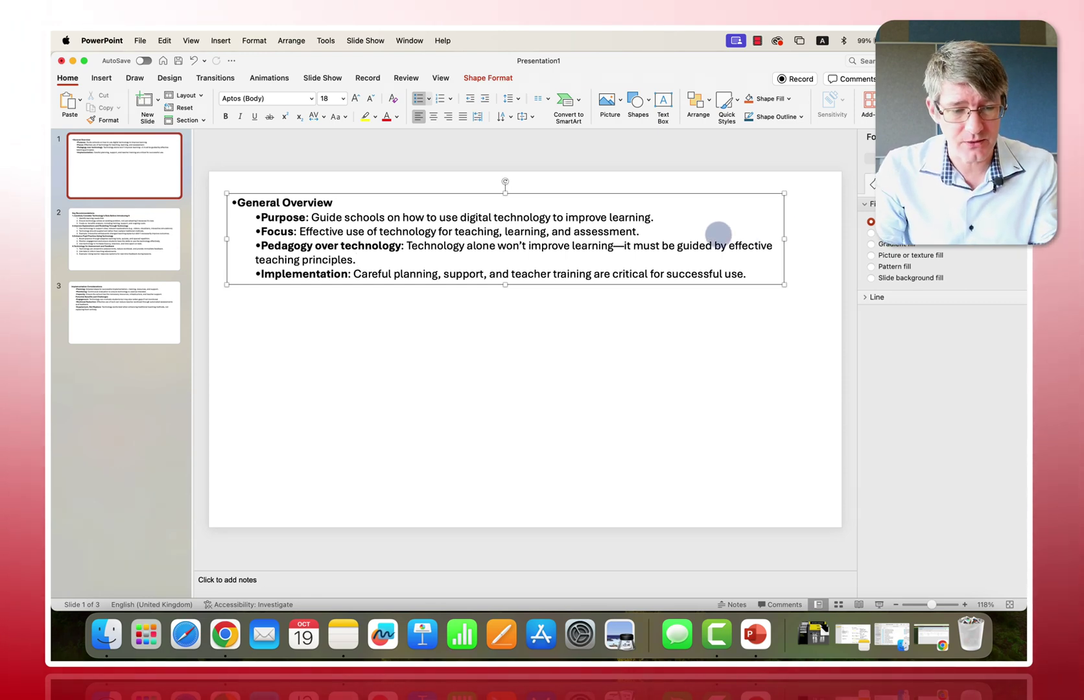
- Review the Key Recommendations and Implementation Considerations slides, then return to General Overview
click(607, 333)
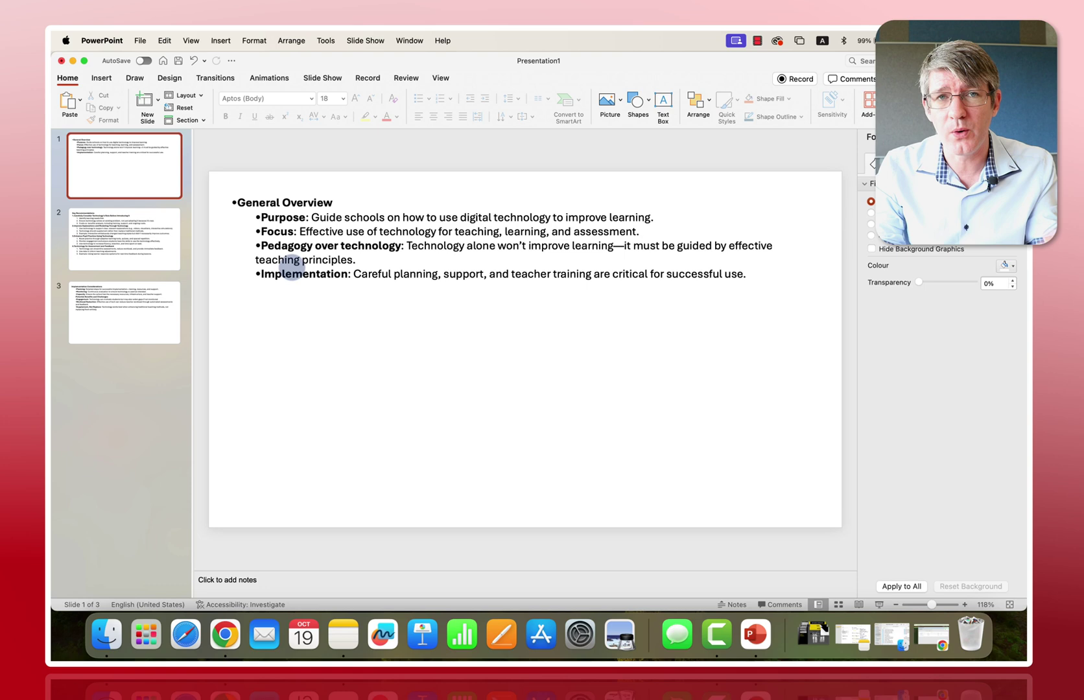
click(123, 262)
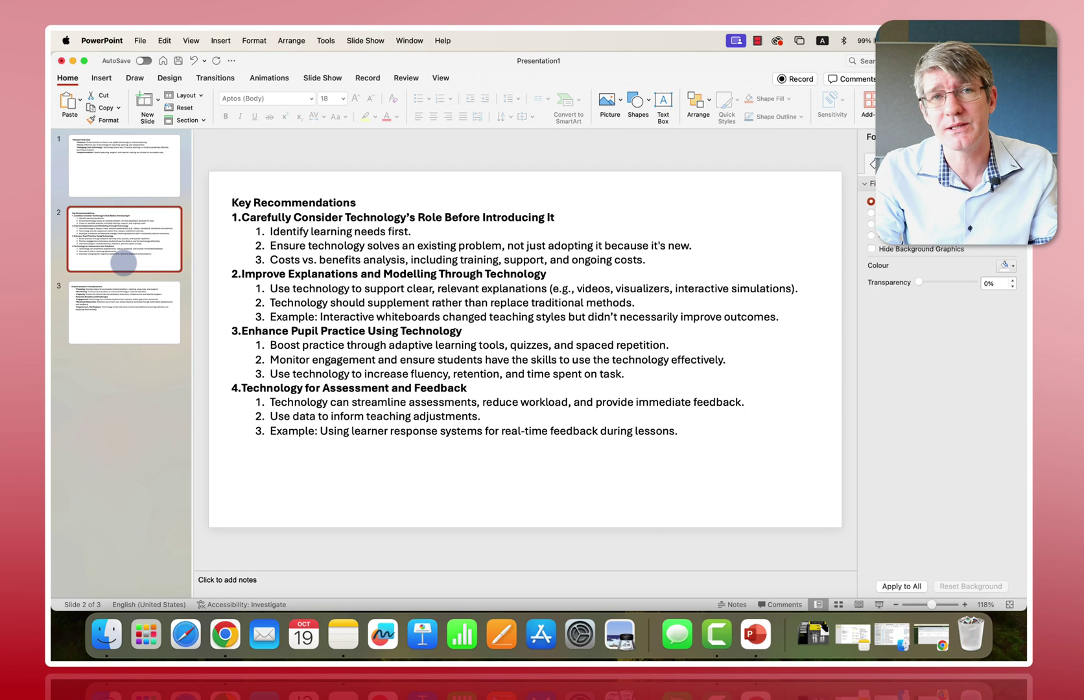
click(115, 320)
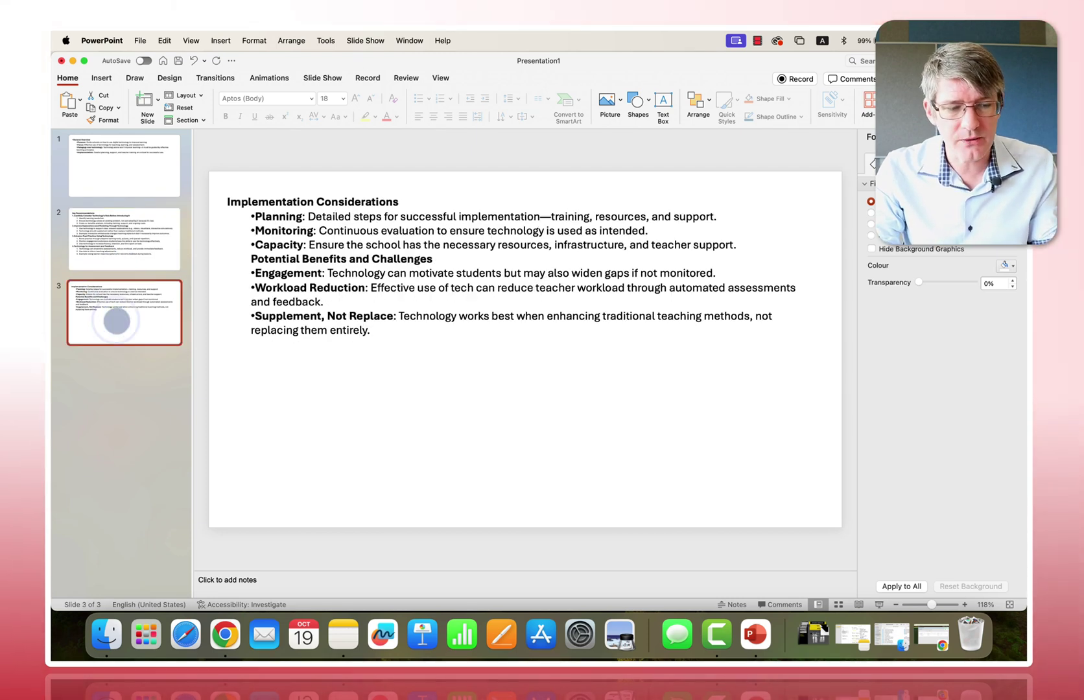
click(97, 196)
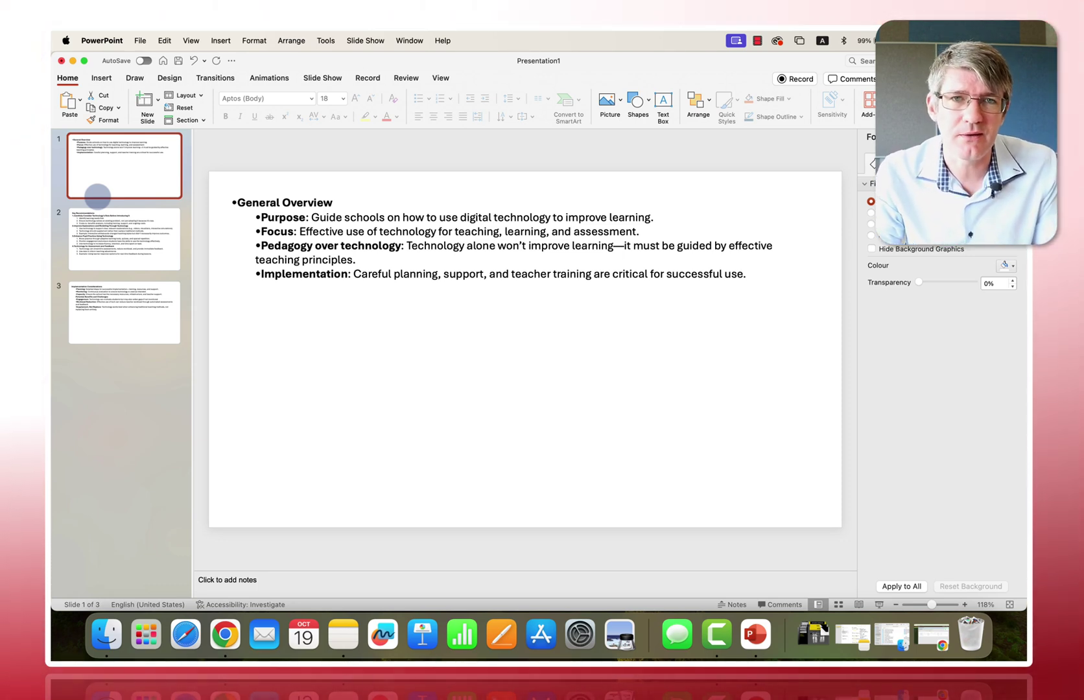
- Select the General Overview text box and bring up the Convert to SmartArt layouts
click(315, 214)
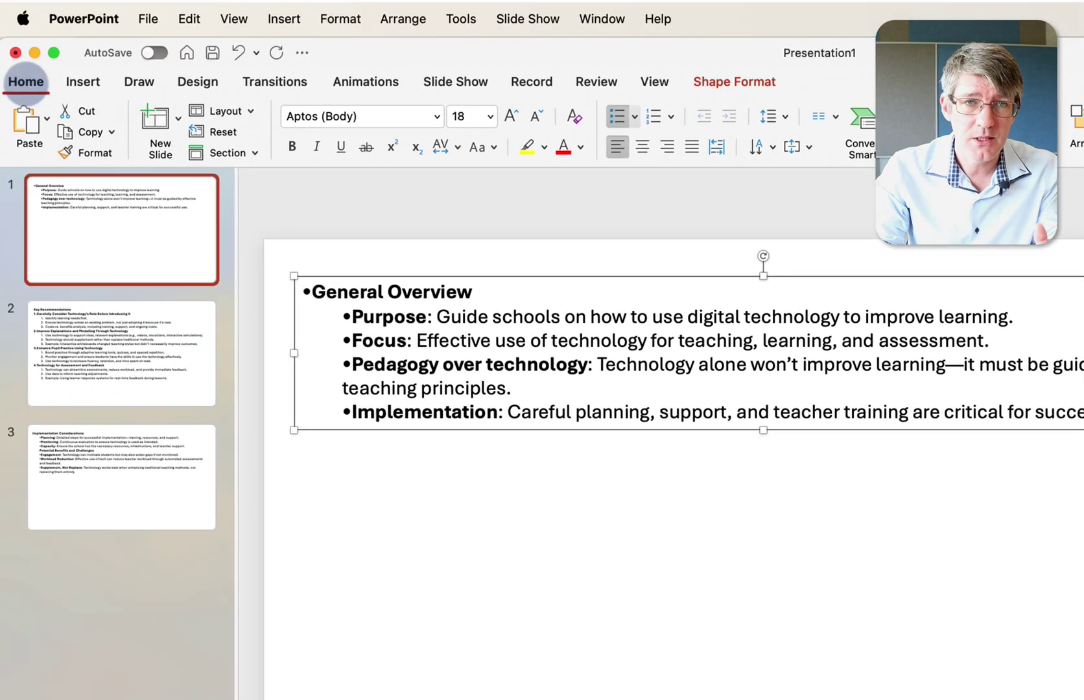
click(26, 82)
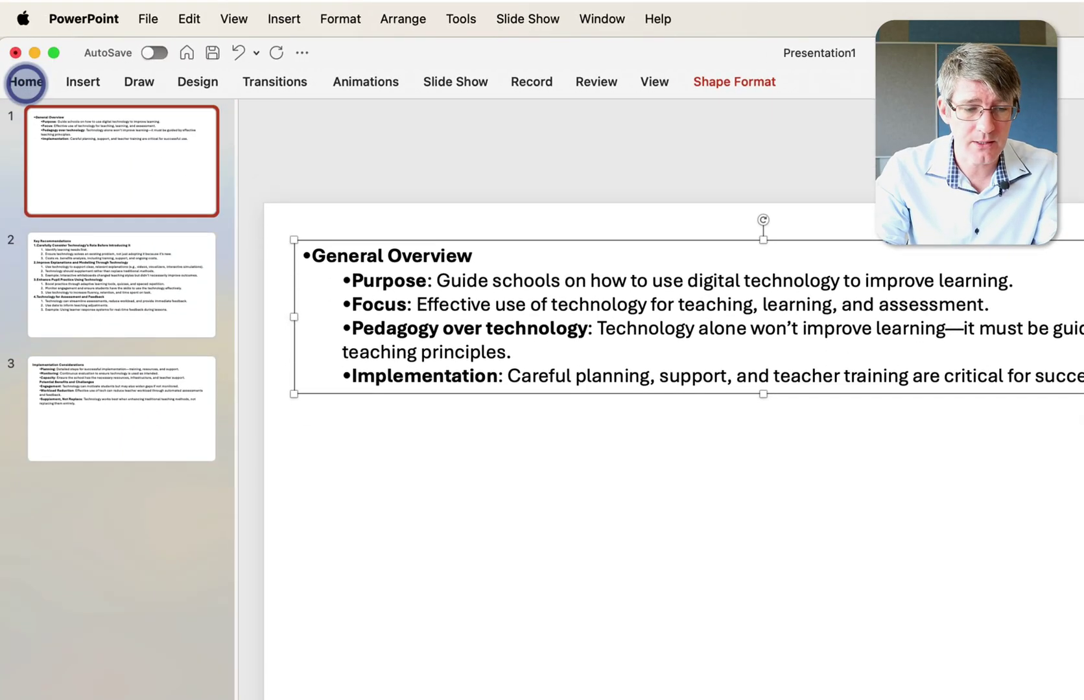
click(29, 82)
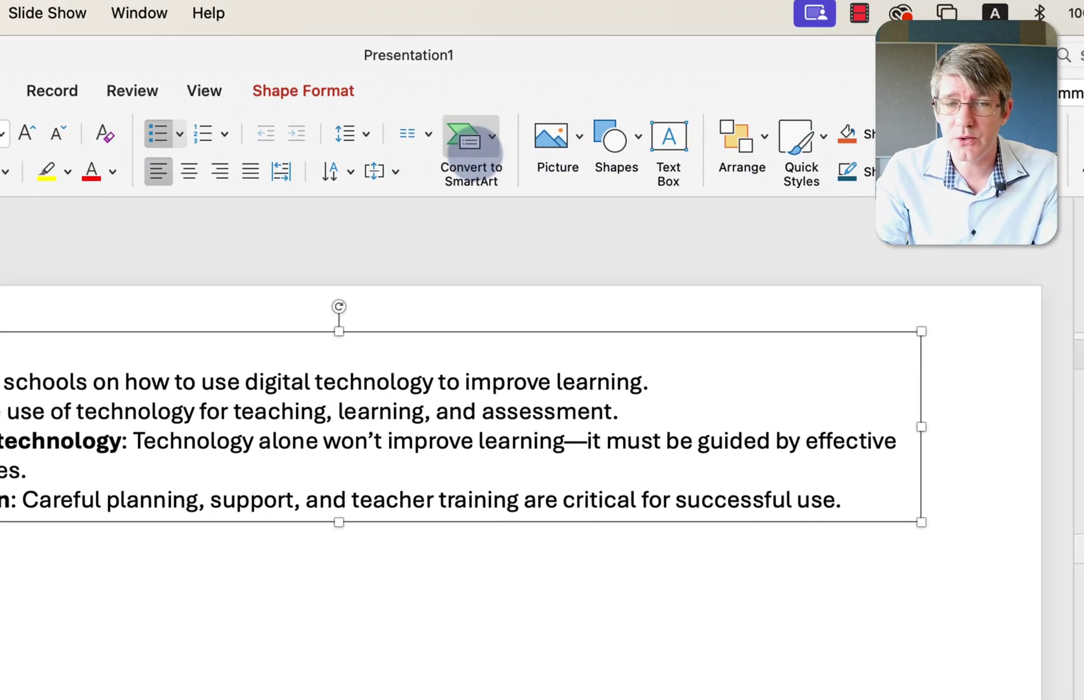
click(487, 144)
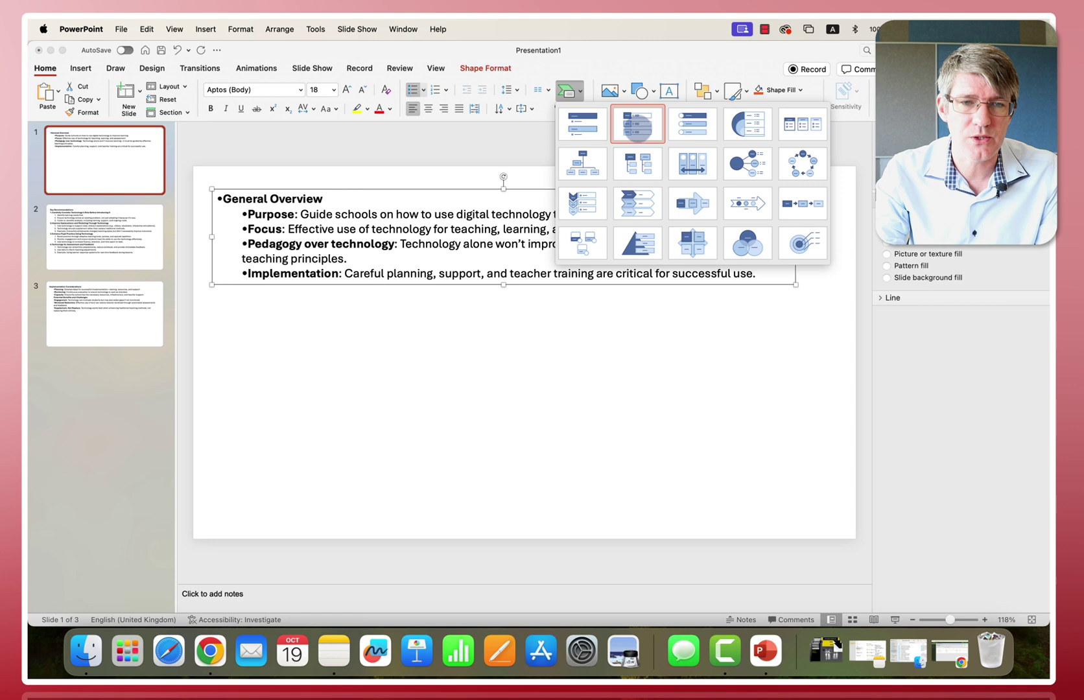
- Convert the overview text to SmartArt, trying a grey gradient but keeping solid dark blue
click(637, 127)
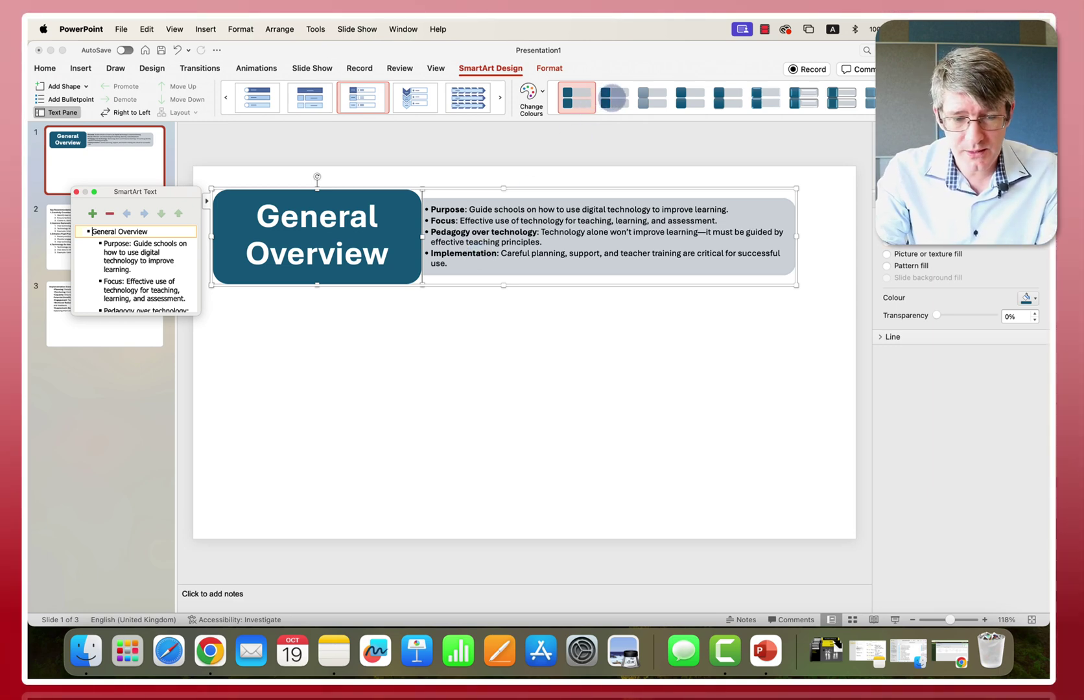
click(613, 97)
click(652, 98)
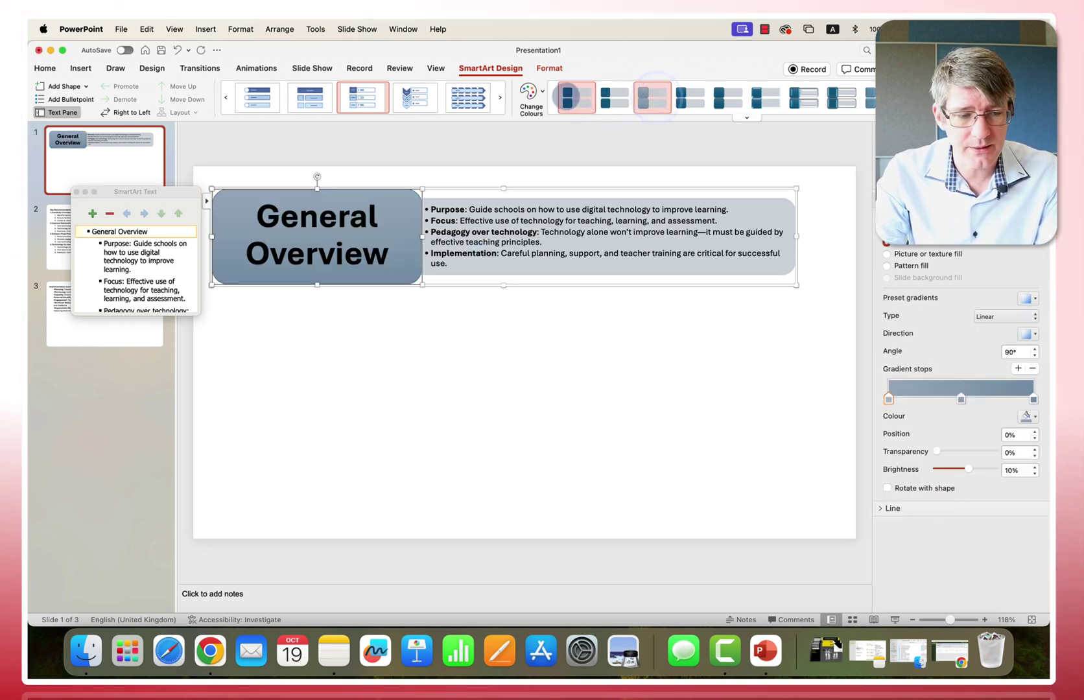
click(568, 97)
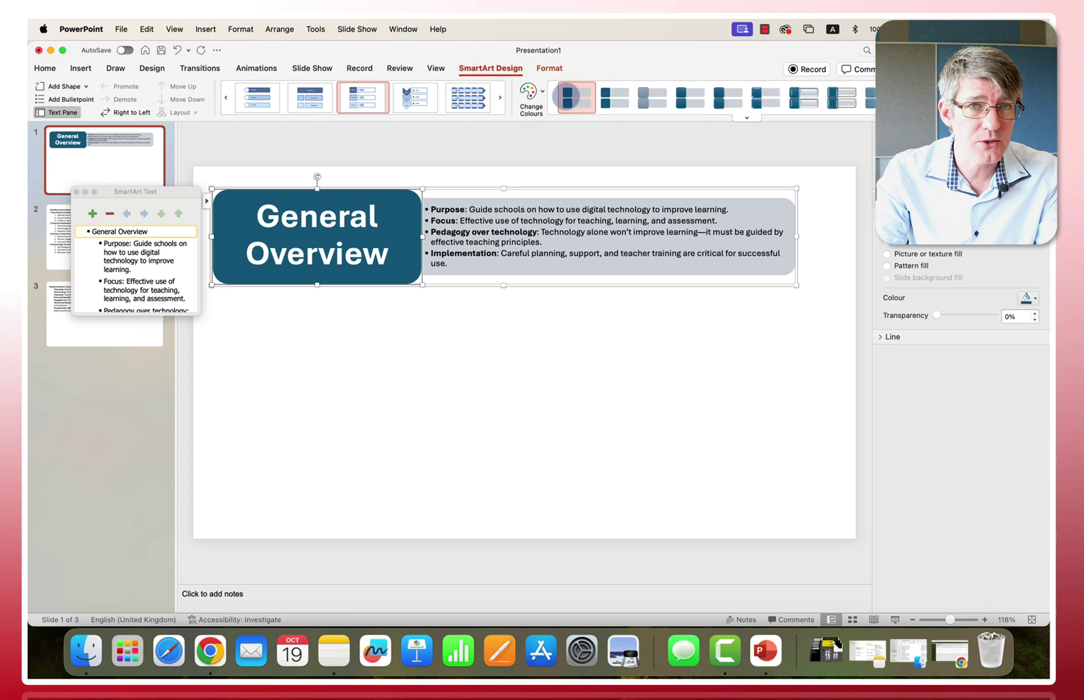
- Switch the SmartArt to the chevron list layout and widen it toward the slide's right edge
click(416, 97)
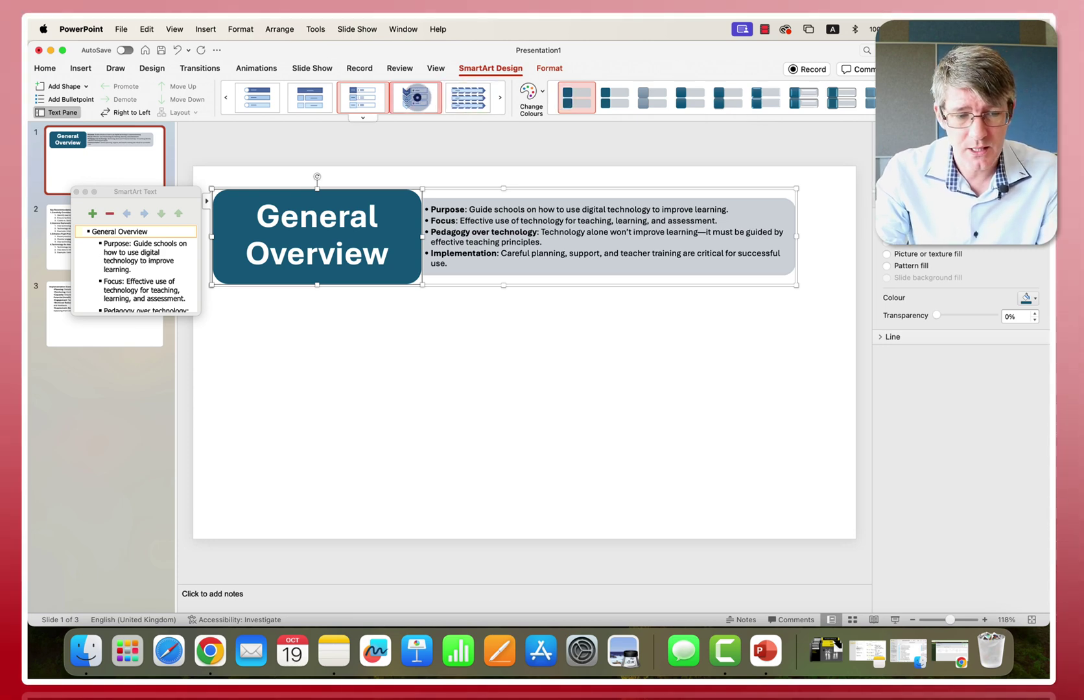
click(310, 99)
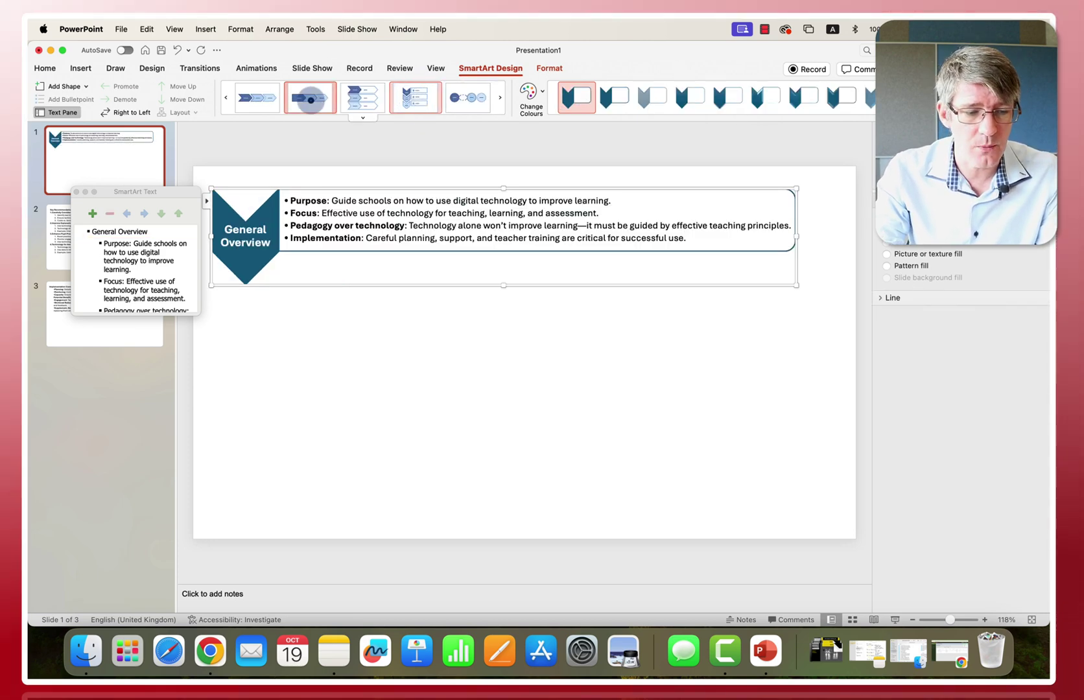
click(428, 99)
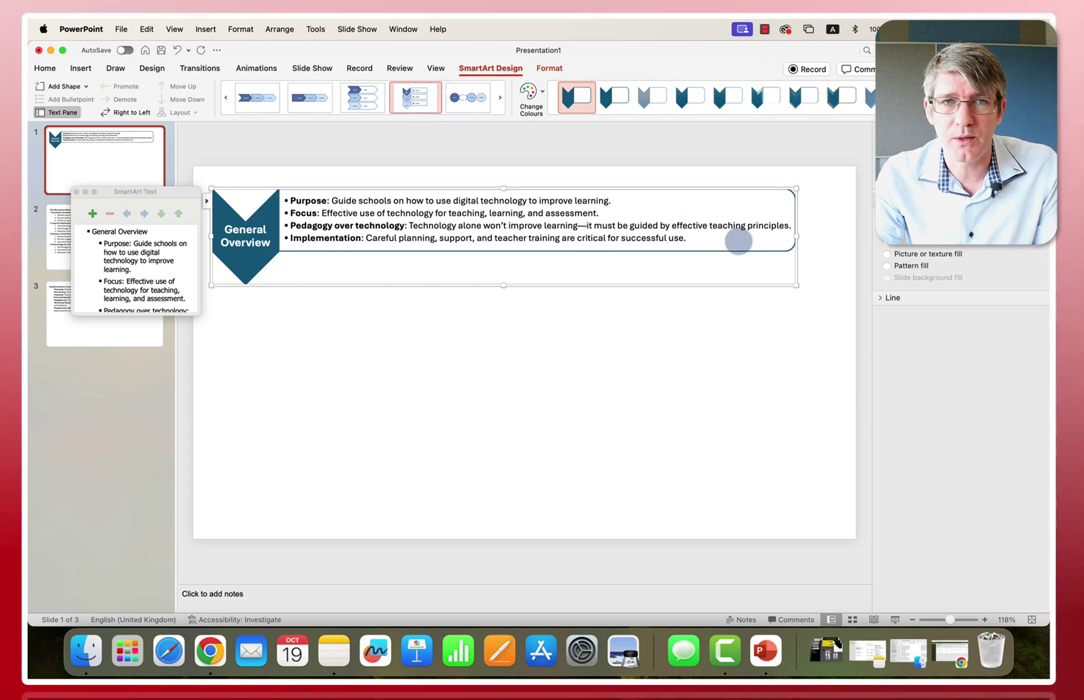
drag(796, 236, 831, 234)
- Go to the Key Recommendations slide and select its text box
click(730, 315)
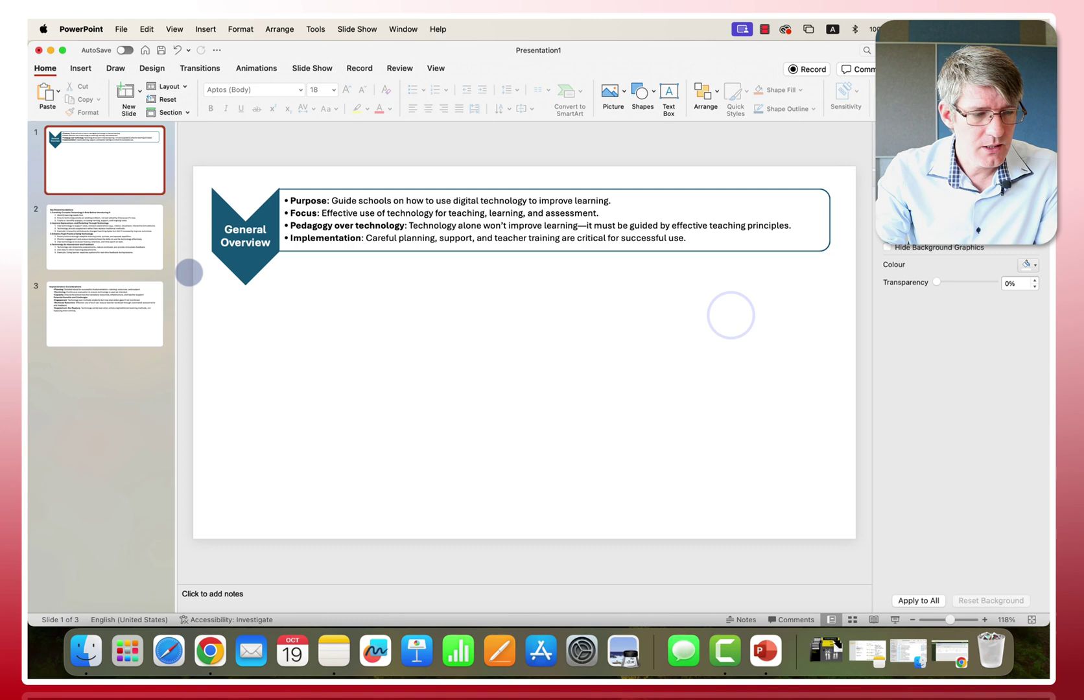
click(125, 233)
click(354, 234)
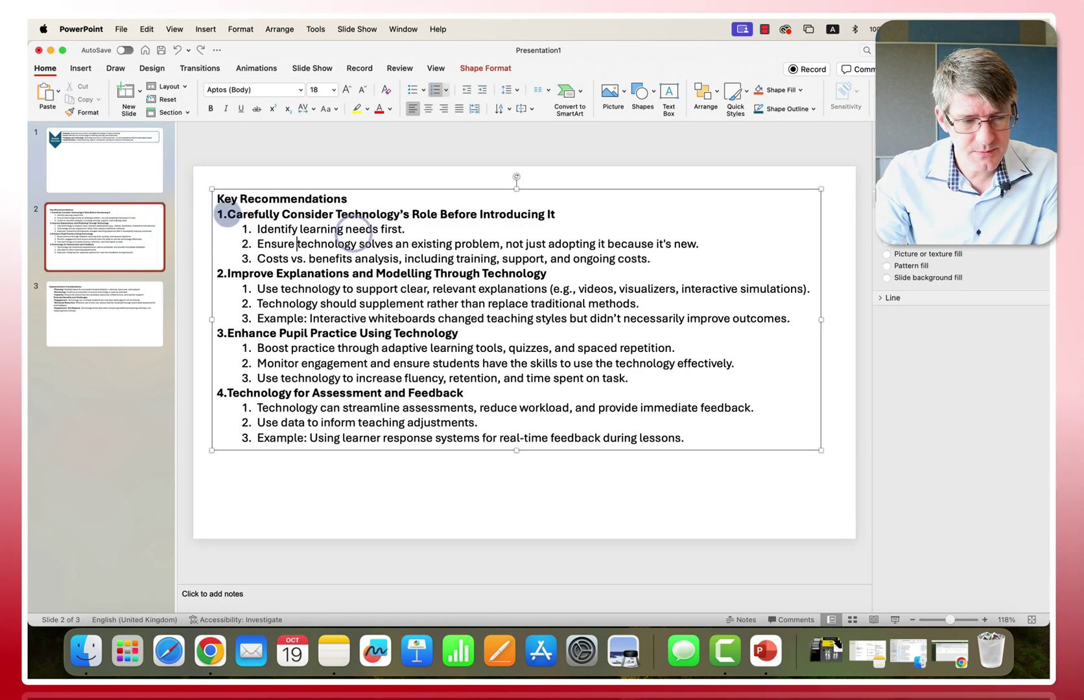
click(227, 214)
click(384, 177)
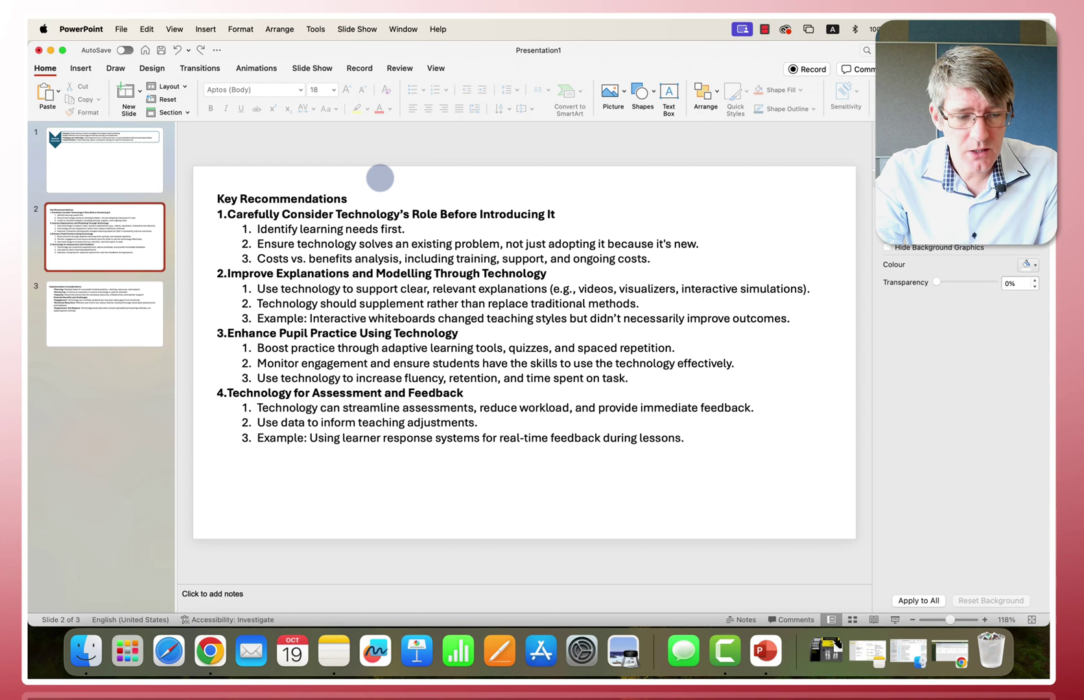
click(292, 214)
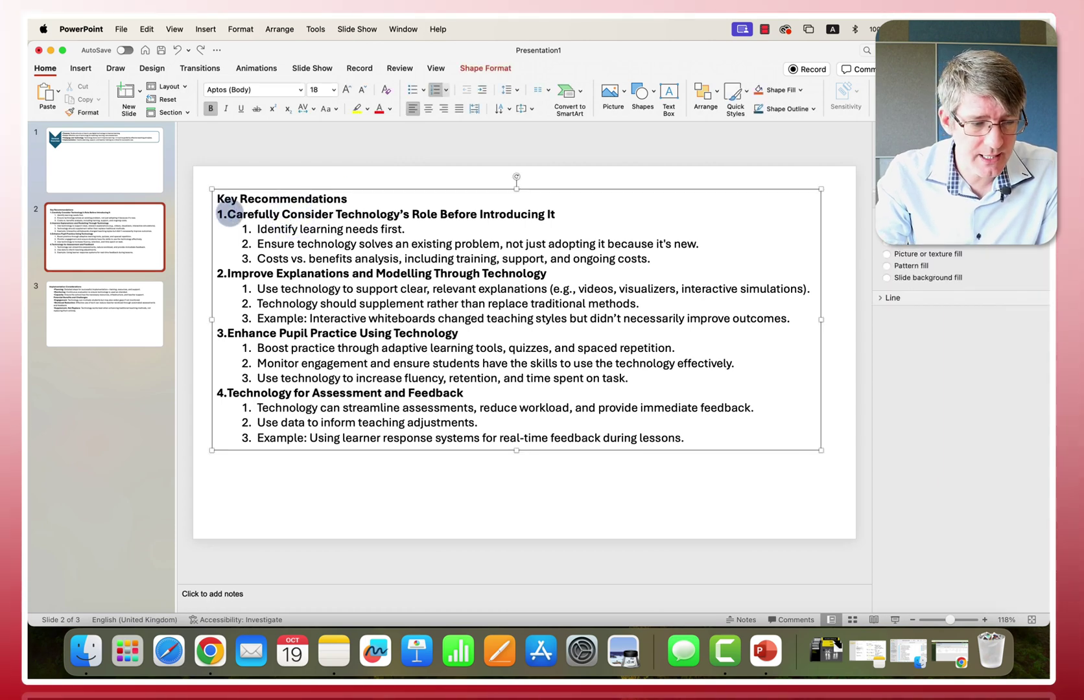
- Indent the recommendation list one level below the title, then select the whole text box
drag(230, 214, 329, 422)
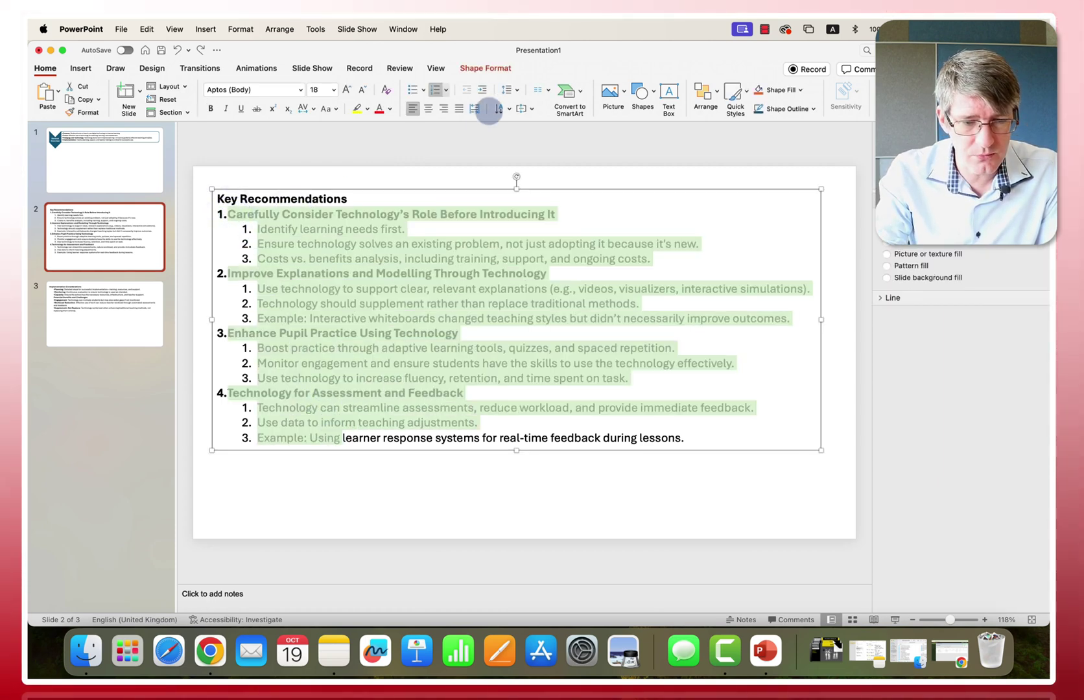
click(481, 90)
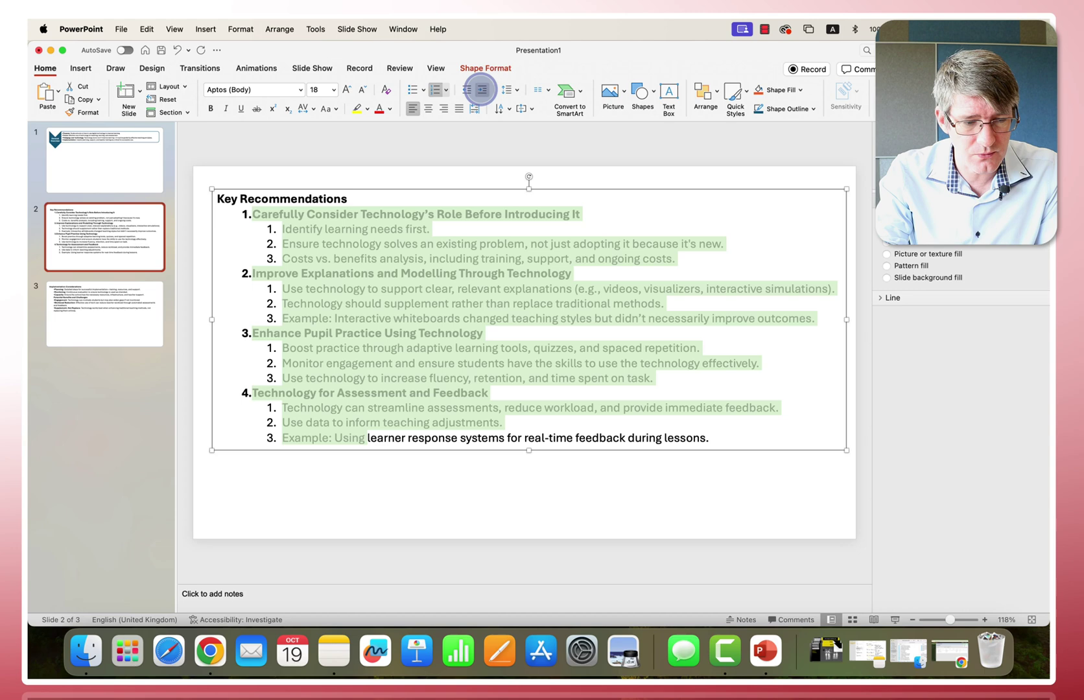
click(358, 199)
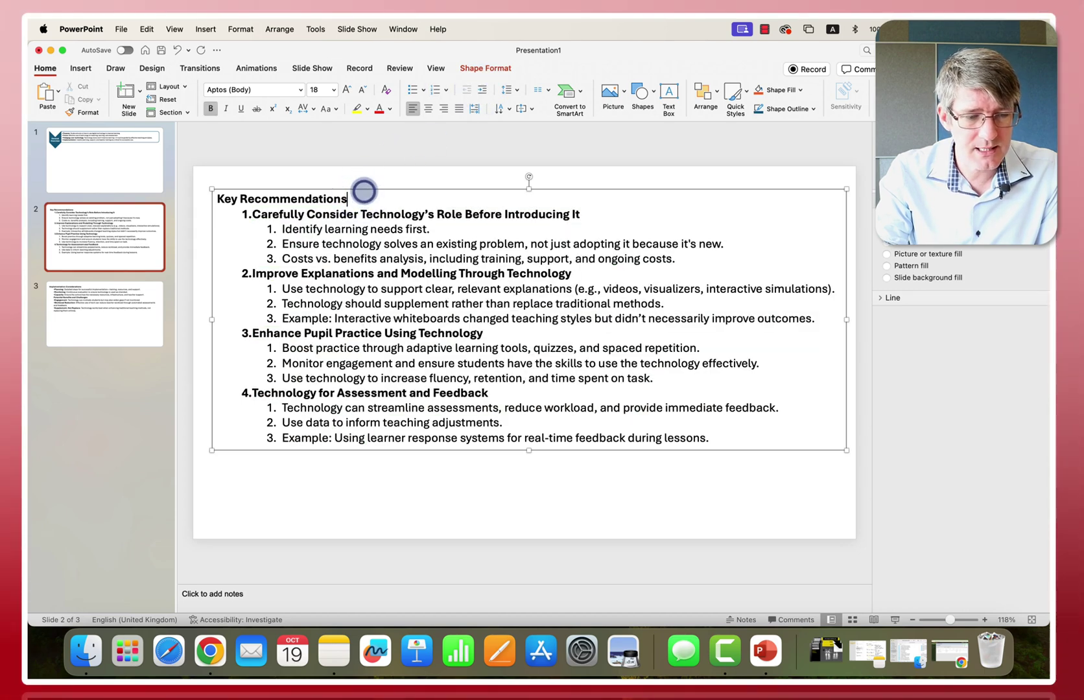
click(368, 188)
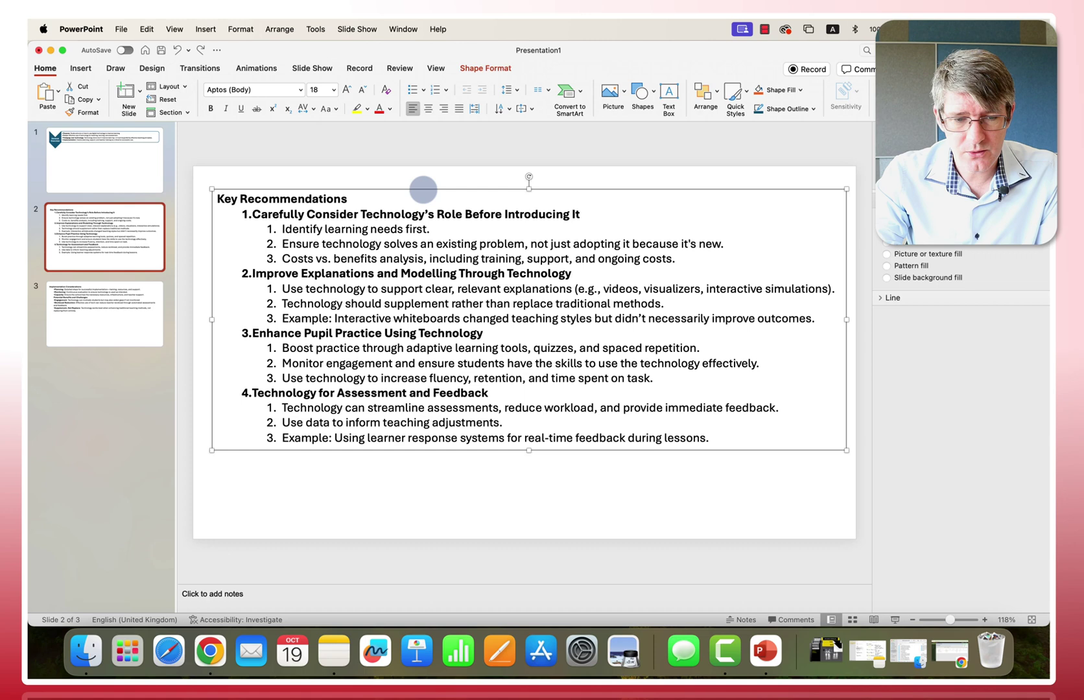
- Convert the Key Recommendations text to a header list SmartArt, recoloured with the colourful orange scheme
click(564, 94)
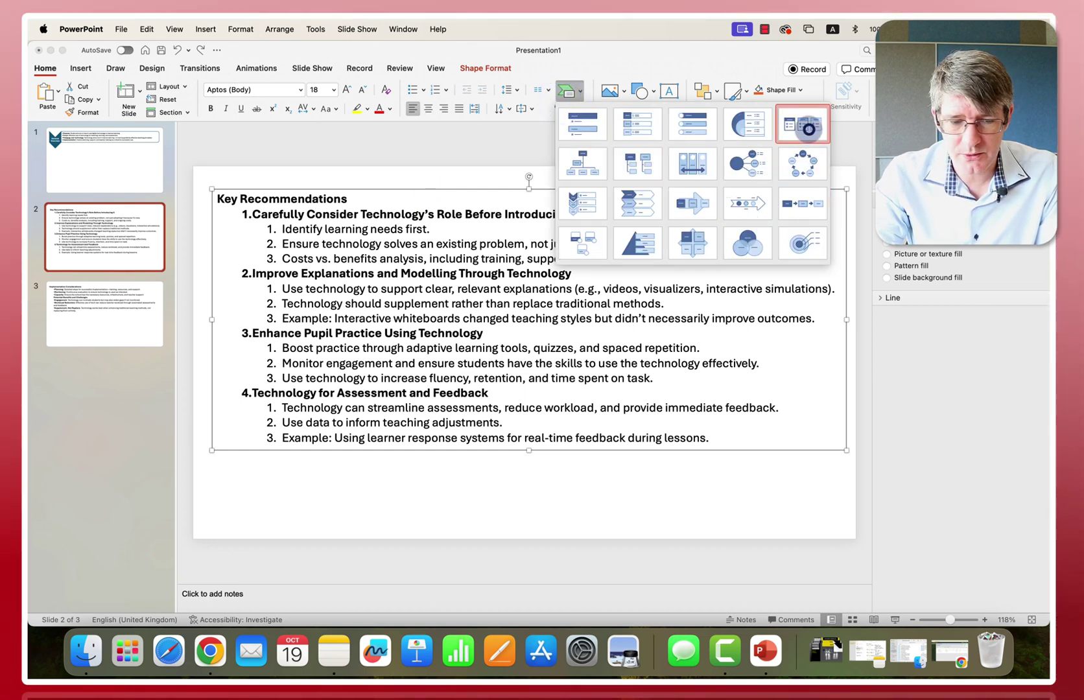
click(803, 124)
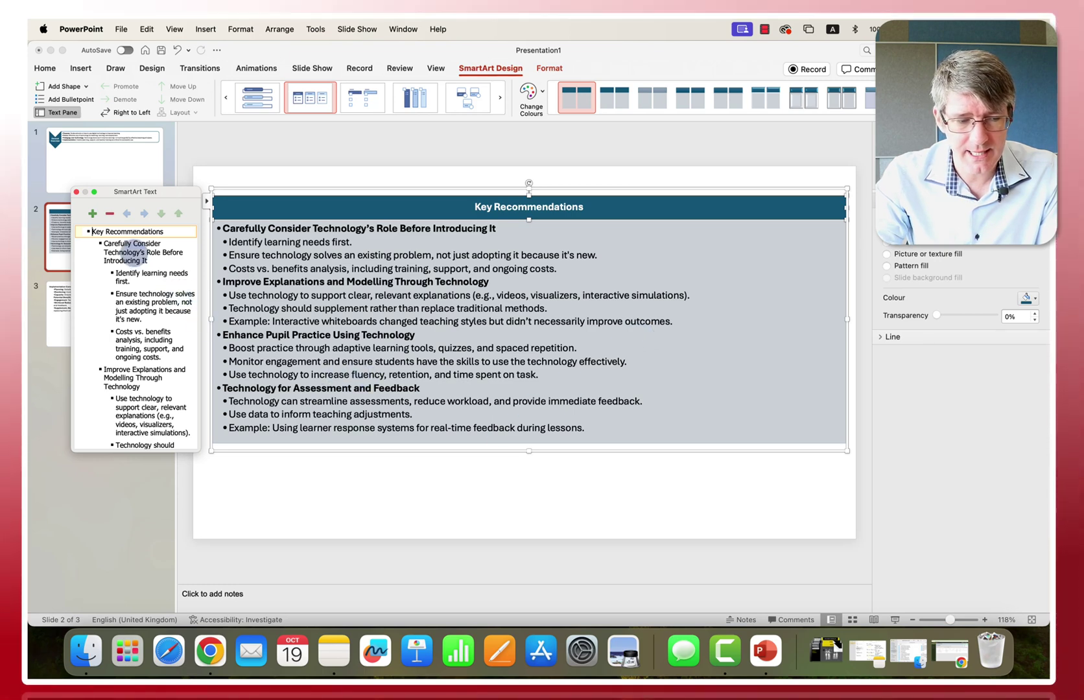
click(131, 278)
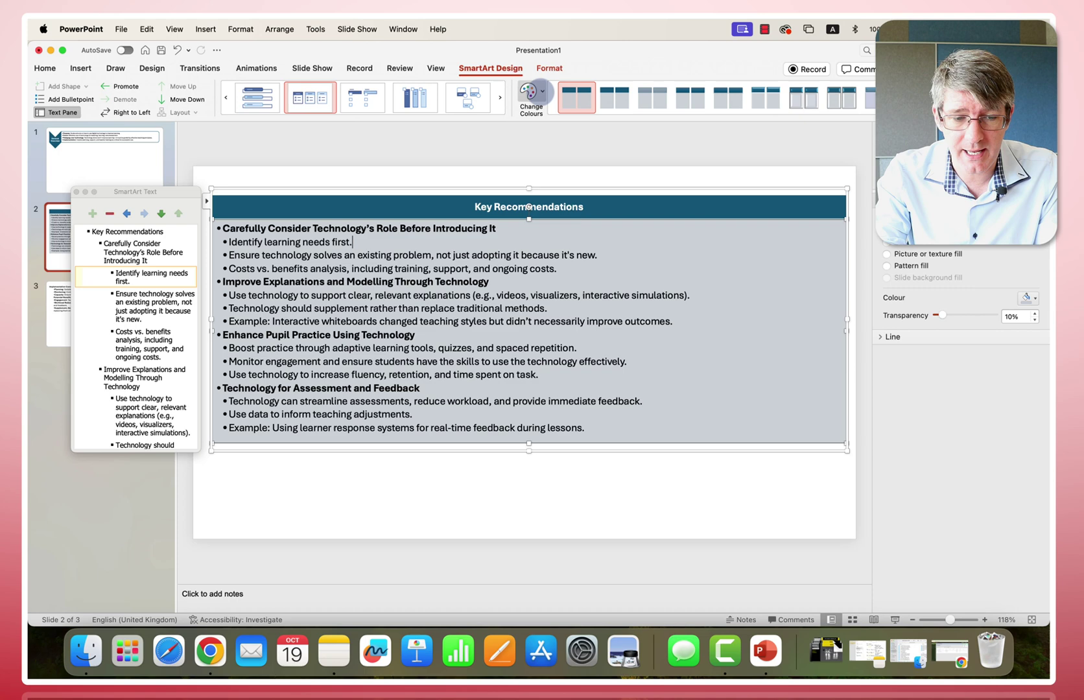
click(538, 92)
click(583, 185)
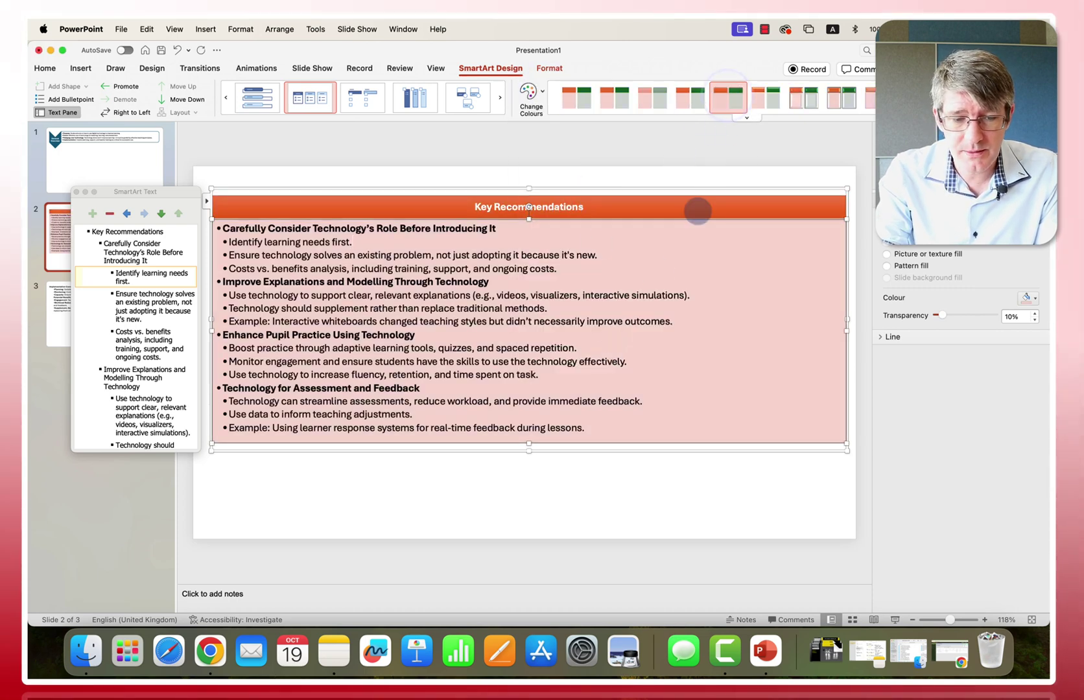
- On slide 3, convert the Implementation Considerations text to a circle SmartArt, then switch to radial arrows
click(496, 519)
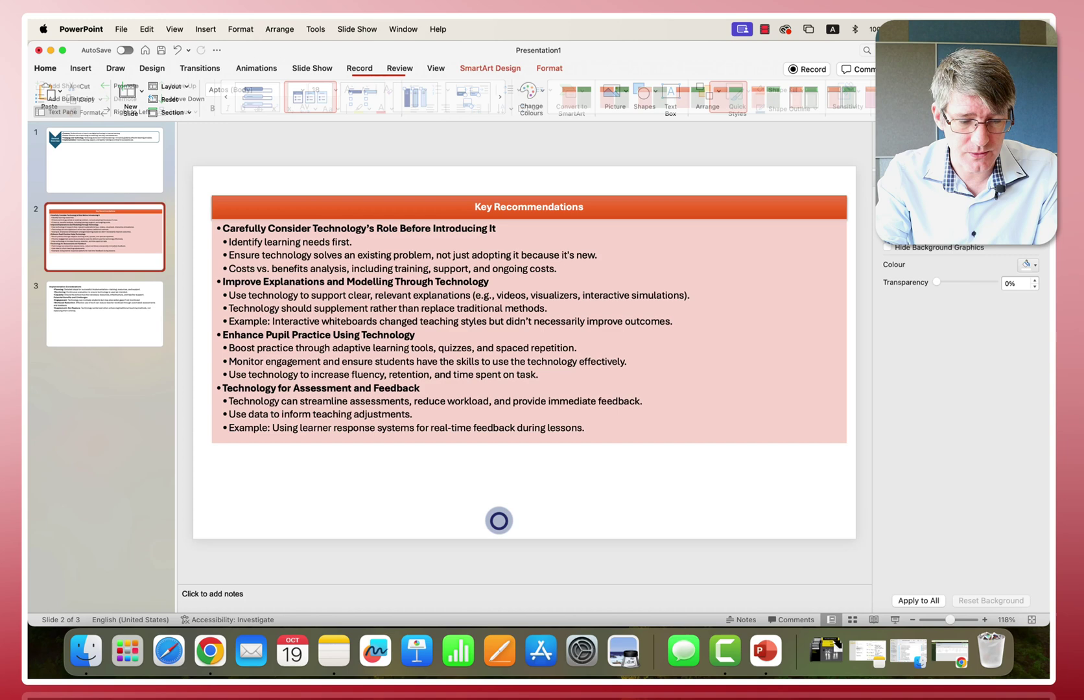
key(Down)
click(385, 263)
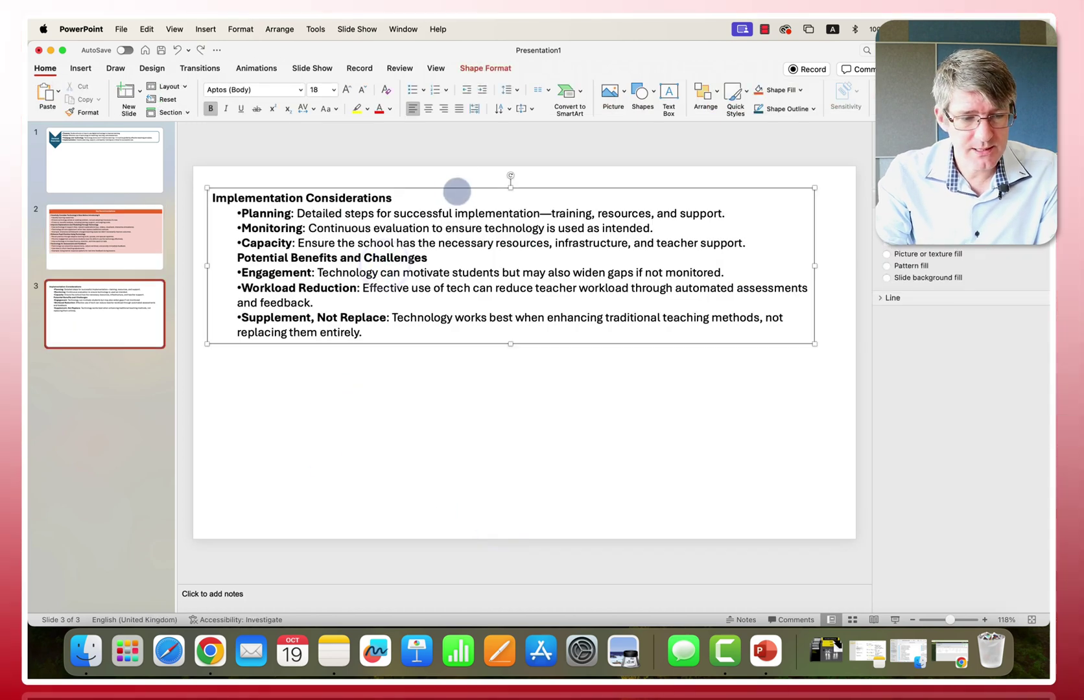
click(457, 192)
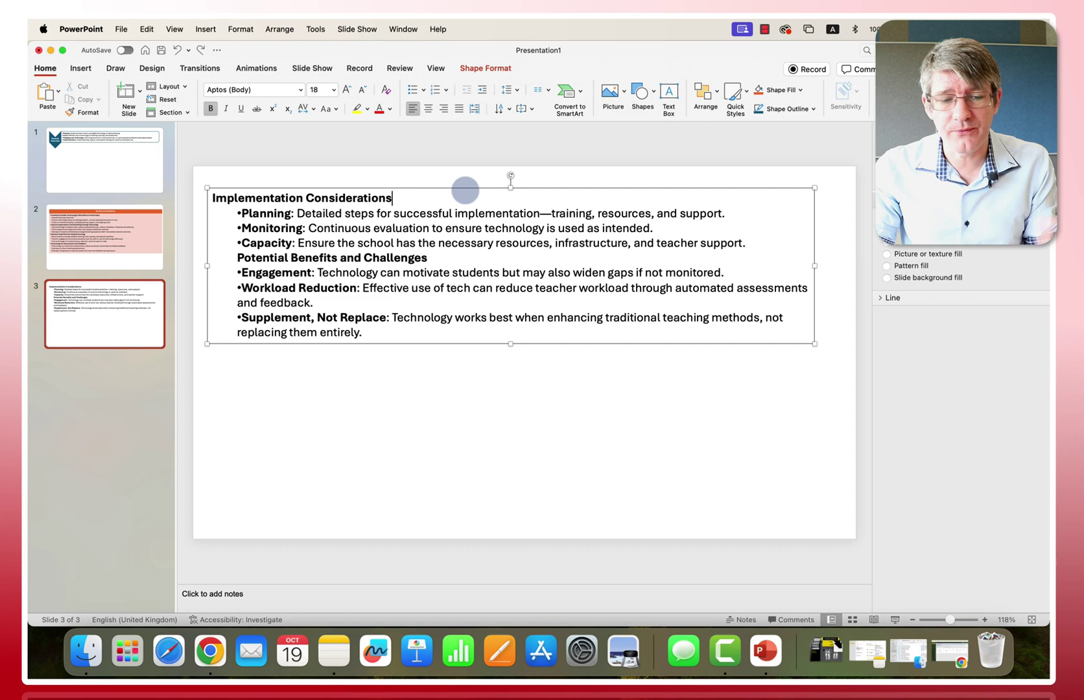
click(570, 94)
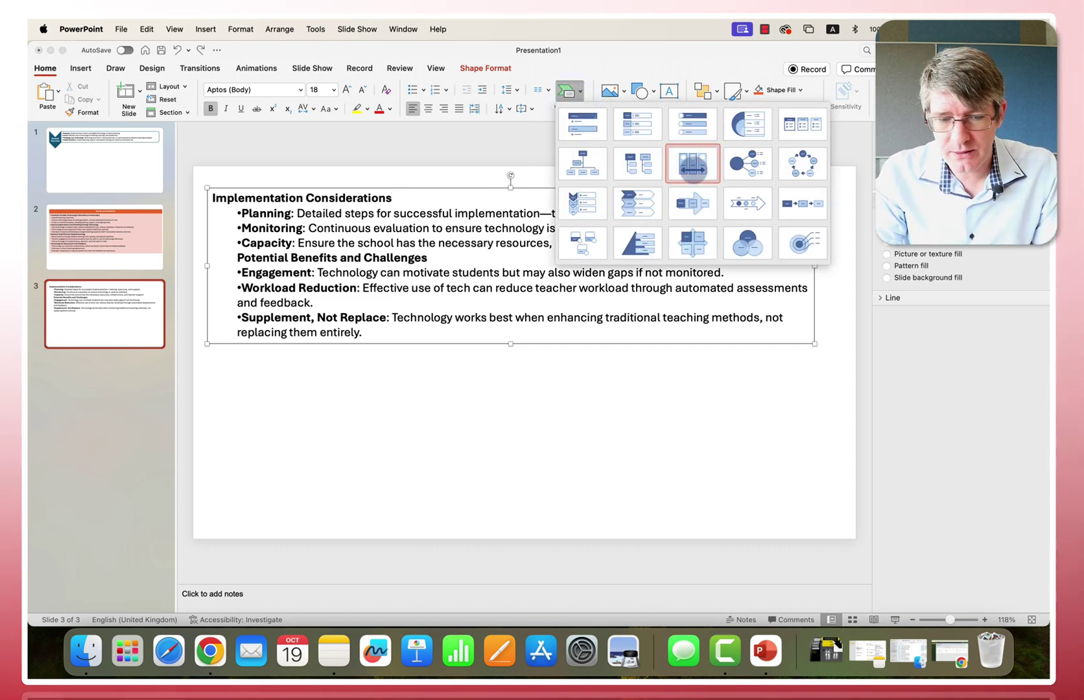
click(748, 164)
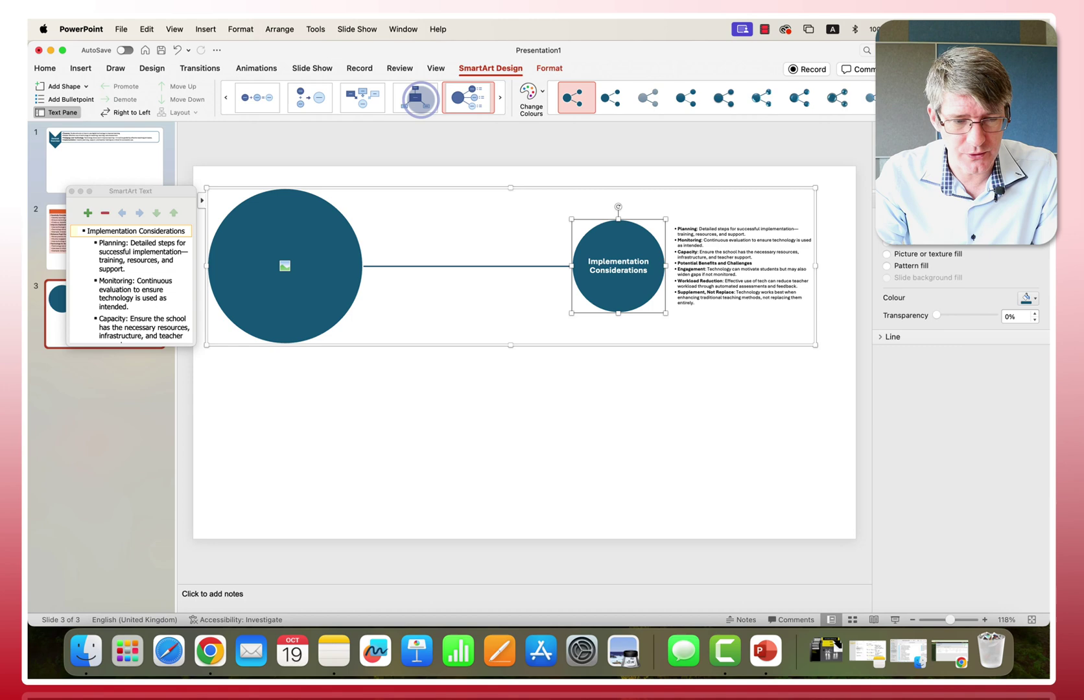
click(363, 97)
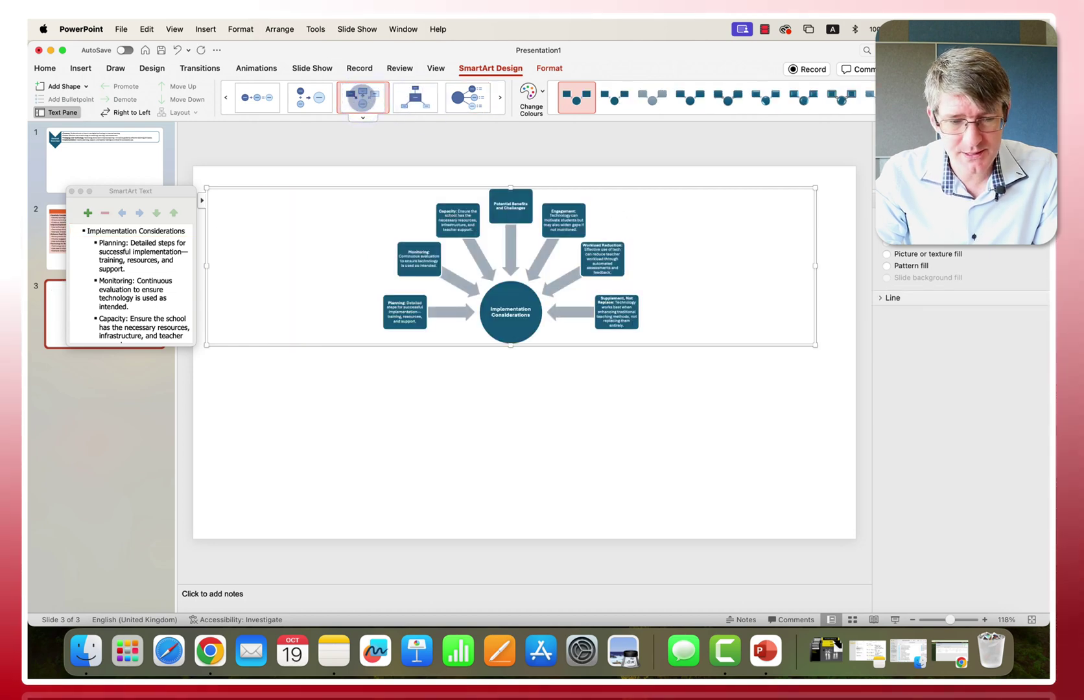
- Drag the radial diagram's corner handle to enlarge it across most of slide 3
click(701, 428)
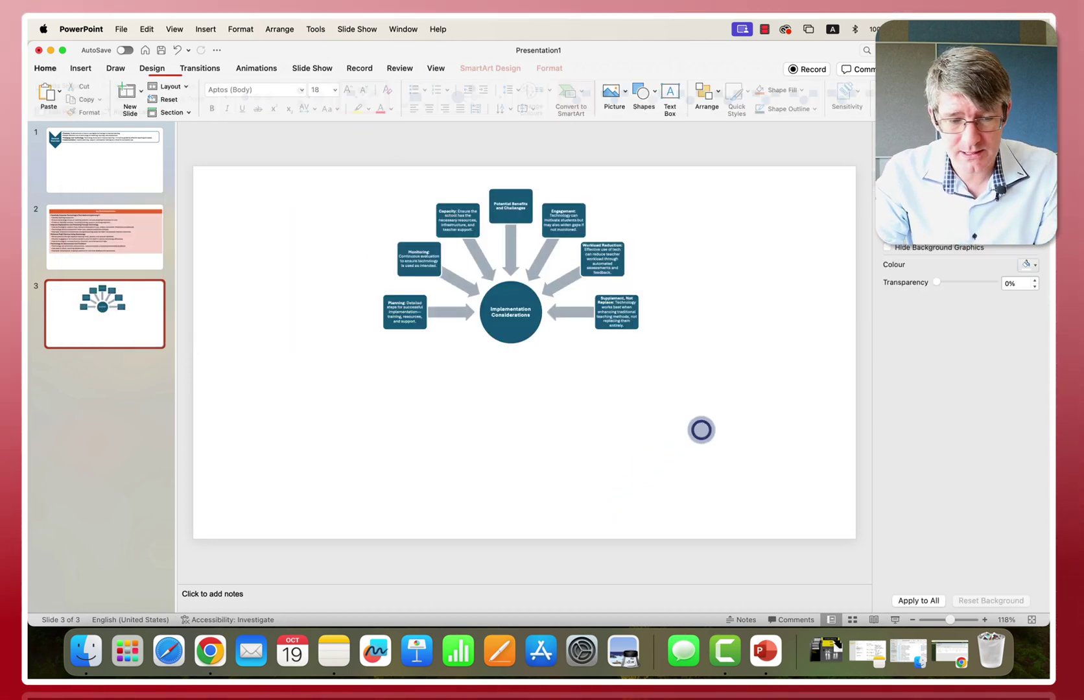
click(586, 259)
click(821, 344)
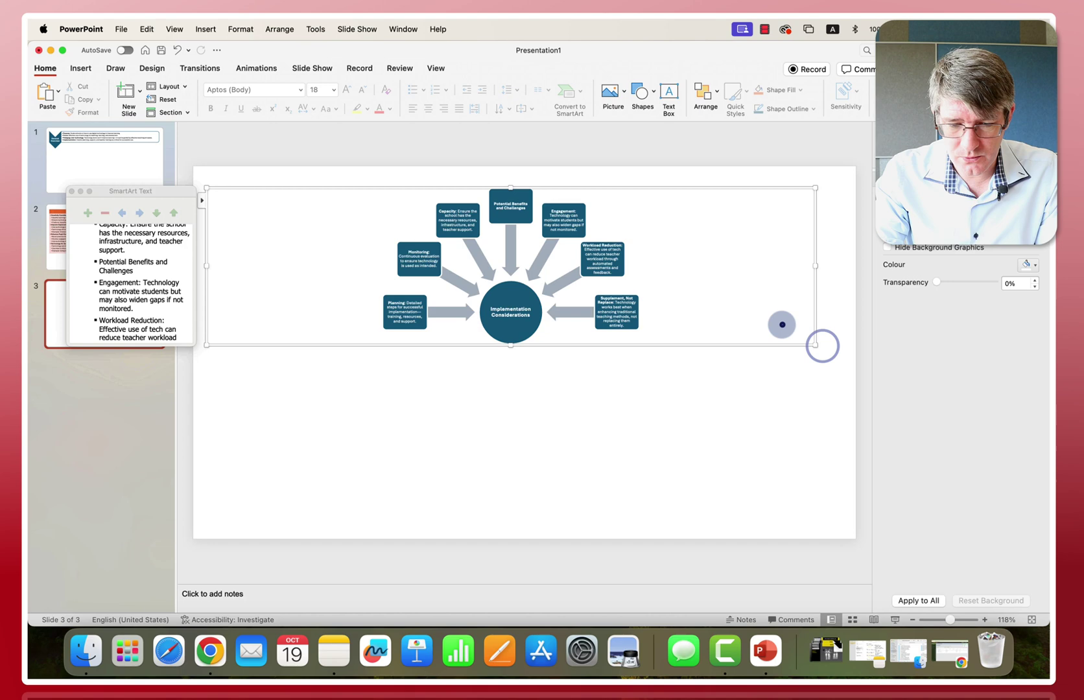
click(779, 322)
drag(817, 346, 849, 480)
click(710, 510)
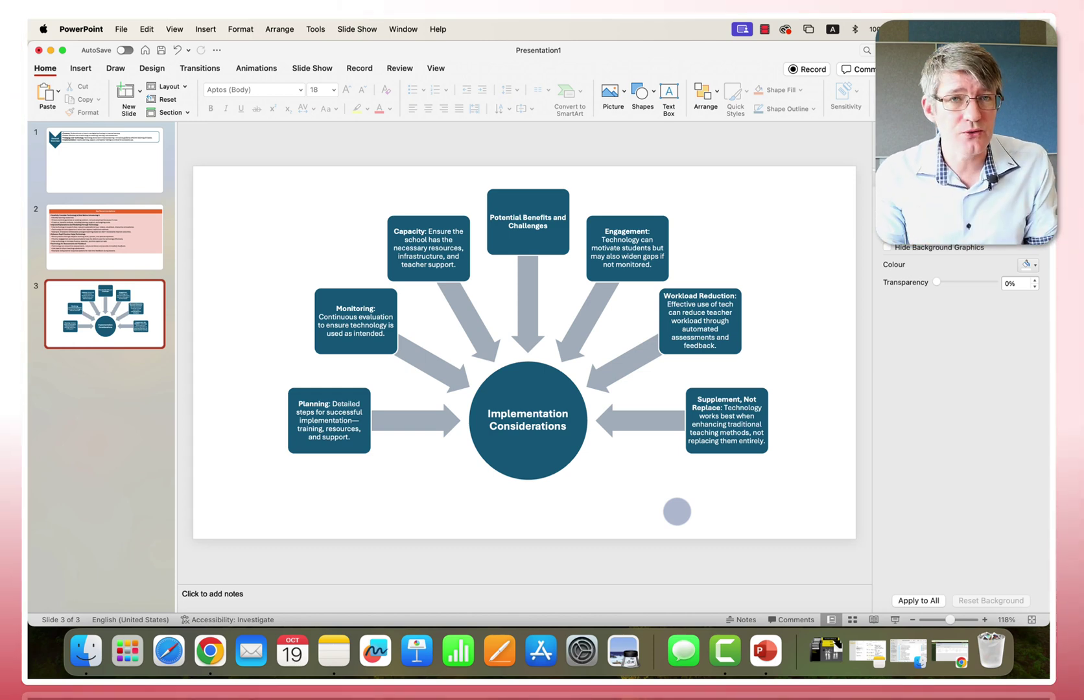
- Recolour the radial diagram with the first Accent 2 scheme for orange outlines and salmon arrows
click(611, 326)
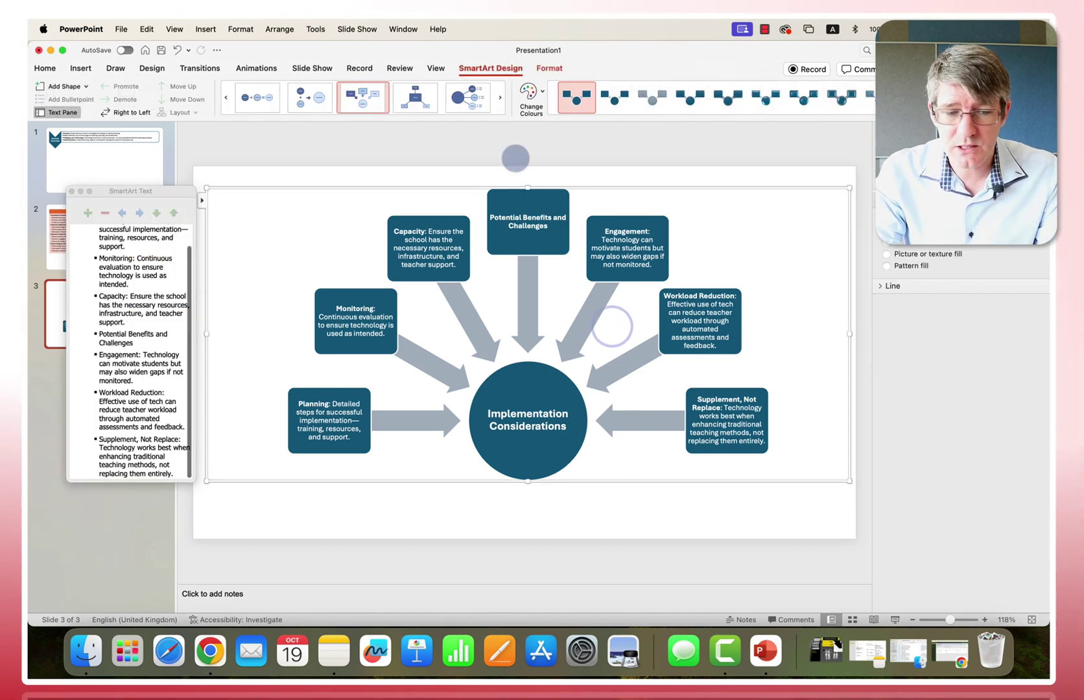
click(519, 98)
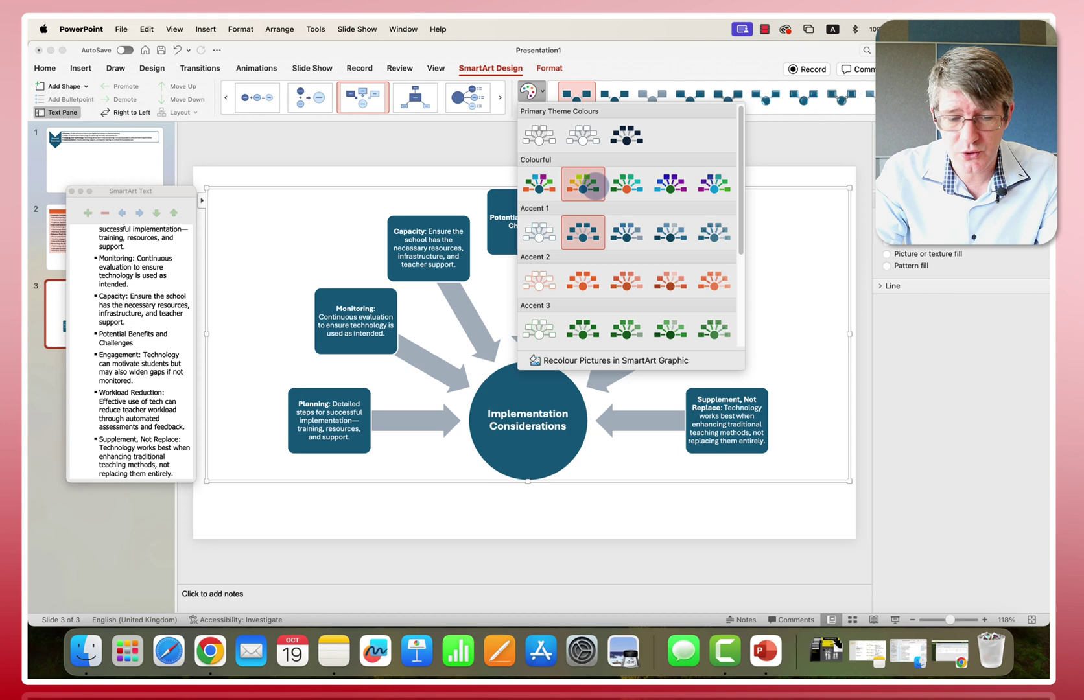
click(538, 284)
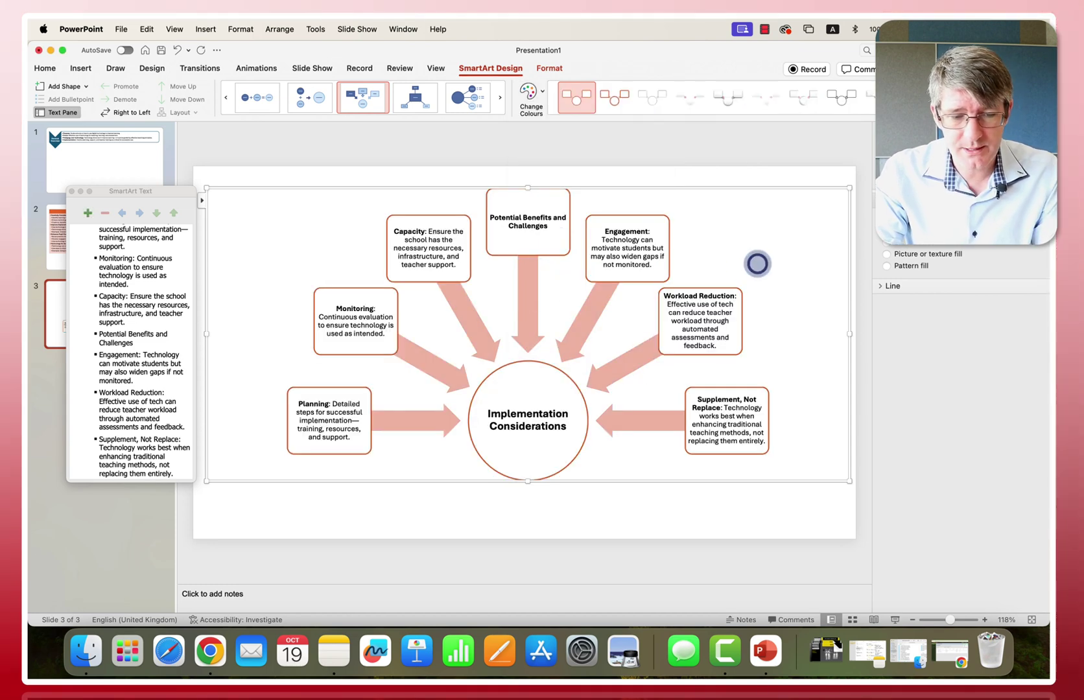
click(728, 184)
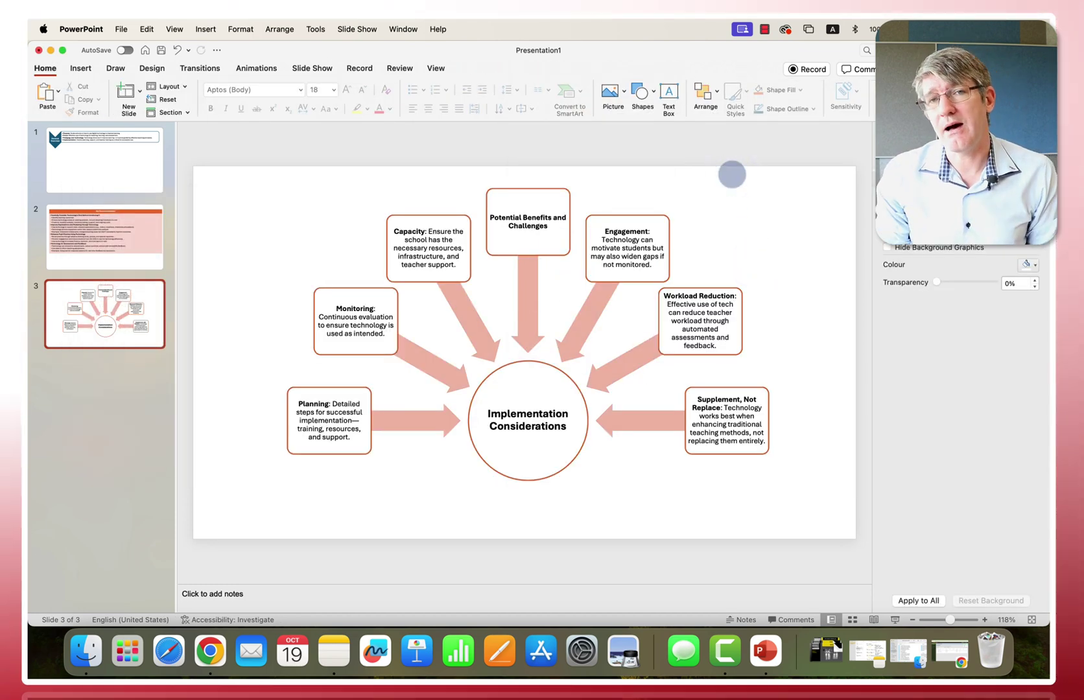